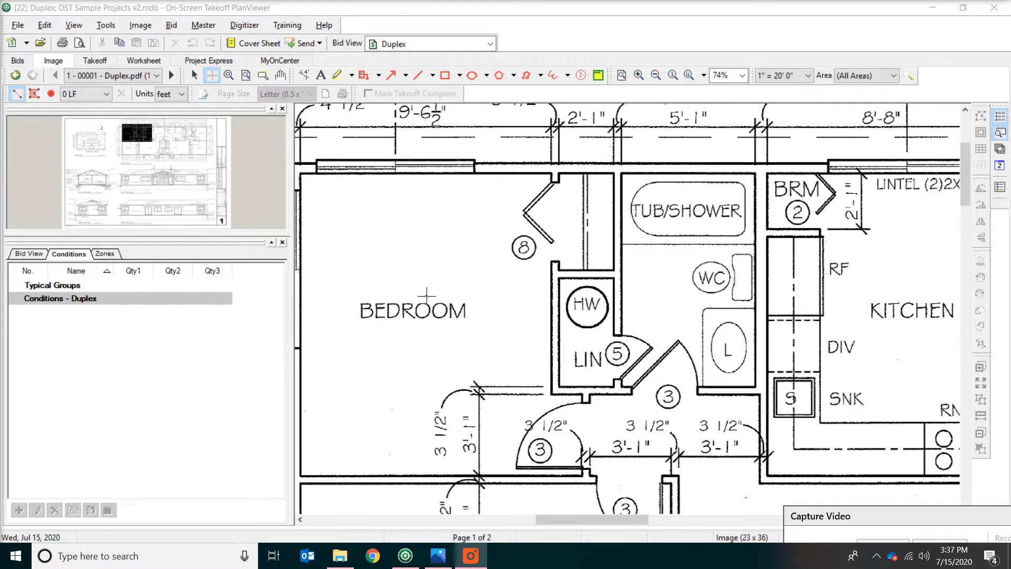
Step: Switch to the Area tool and set the plan scale to 1/4" = 1' 0"
{"action": "left_click", "coordinate": [35, 94]}
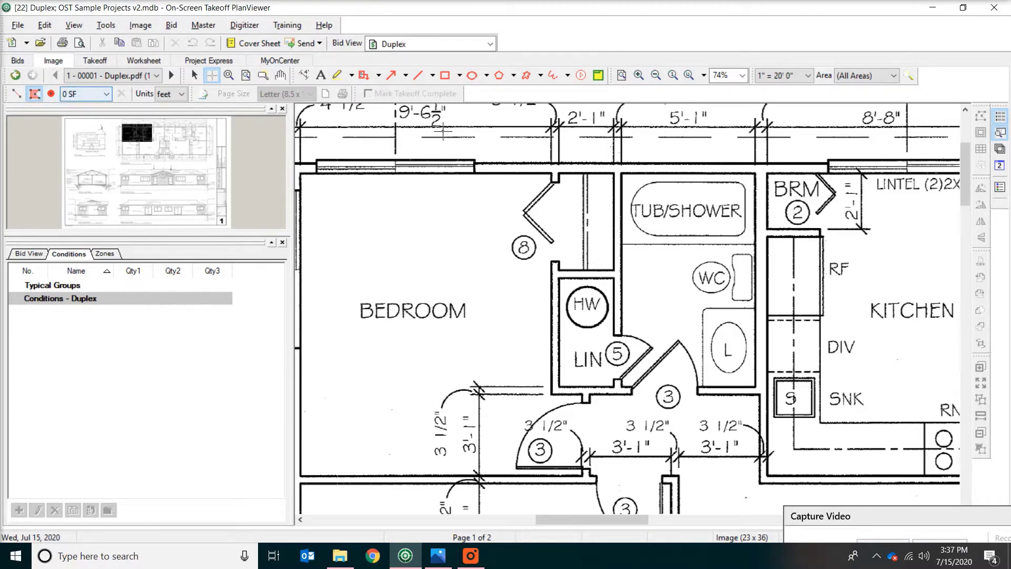
{"action": "left_click", "coordinate": [808, 76]}
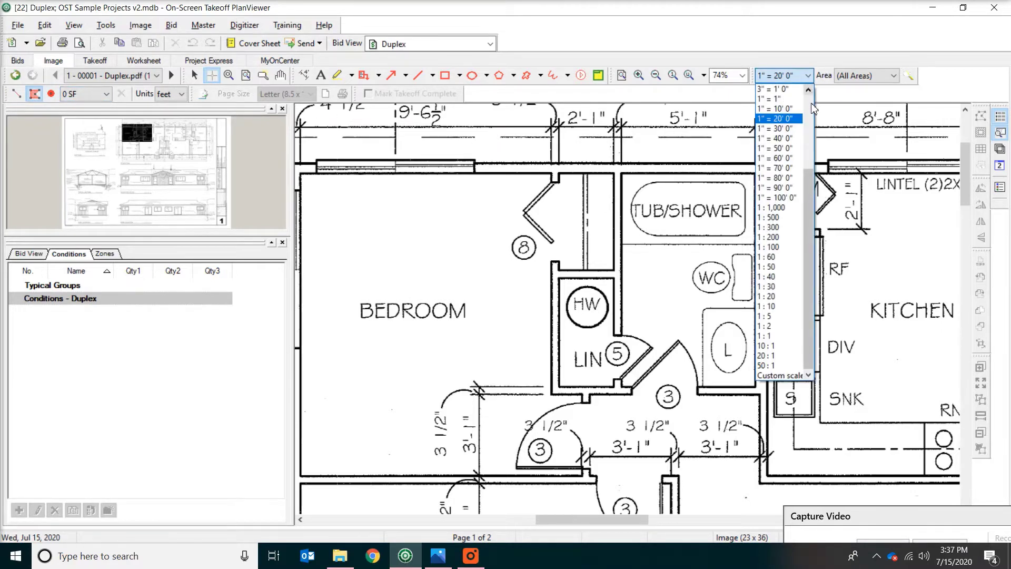
{"action": "scroll", "coordinate": [811, 103], "scroll_direction": "up", "scroll_amount": 4}
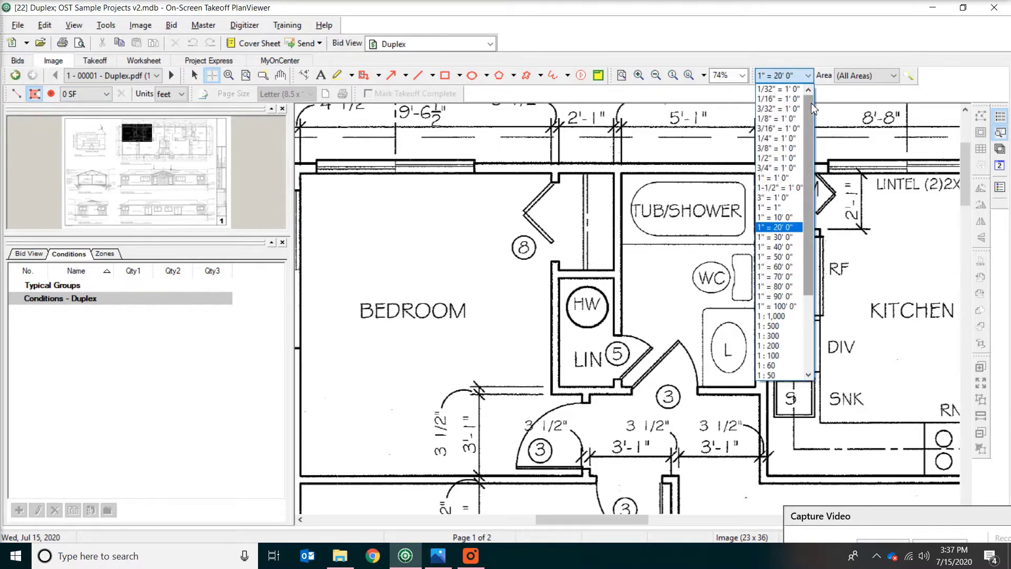
{"action": "left_click", "coordinate": [783, 138]}
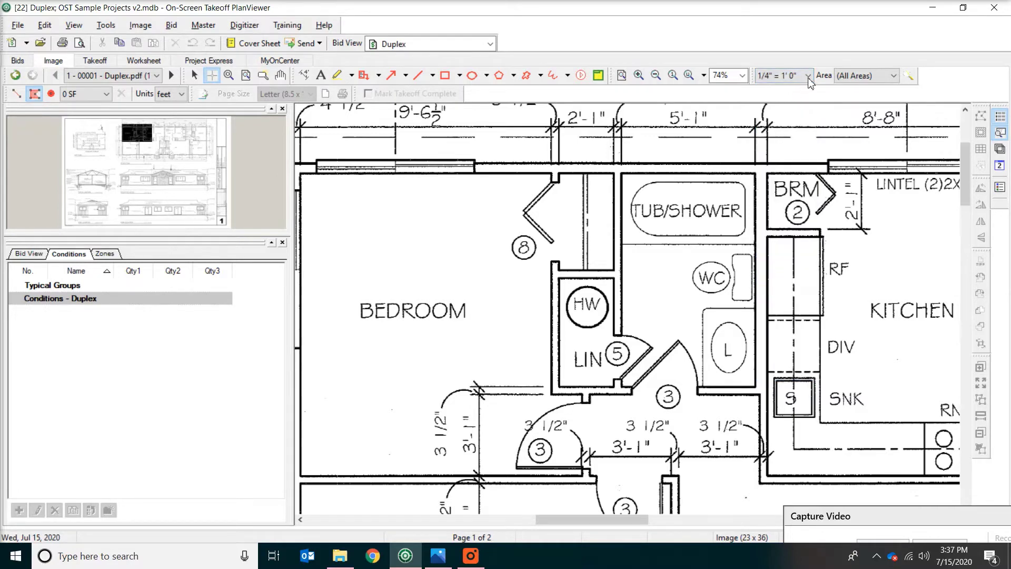
Step: Trace the bedroom's corners around the closet, LIN wall and hallway, closing the area at 122 SF
{"action": "left_click", "coordinate": [301, 175]}
{"action": "left_click", "coordinate": [615, 174]}
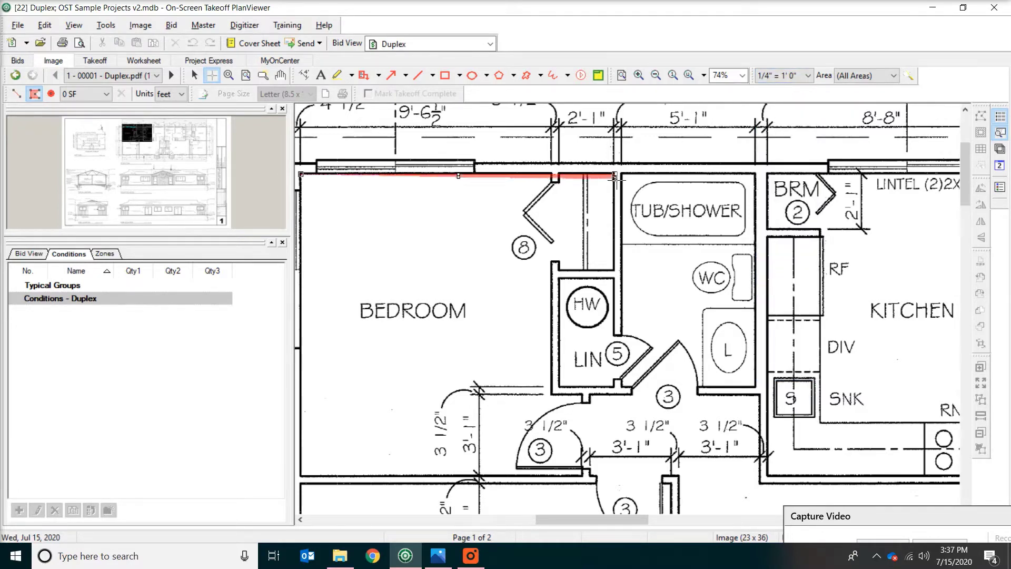
{"action": "left_click", "coordinate": [616, 269]}
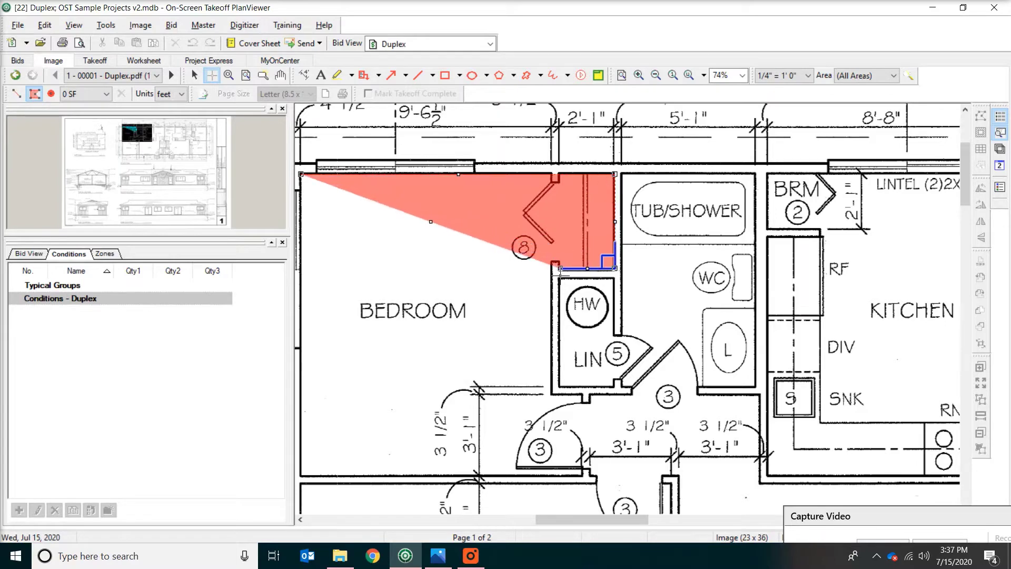
{"action": "left_click", "coordinate": [554, 269]}
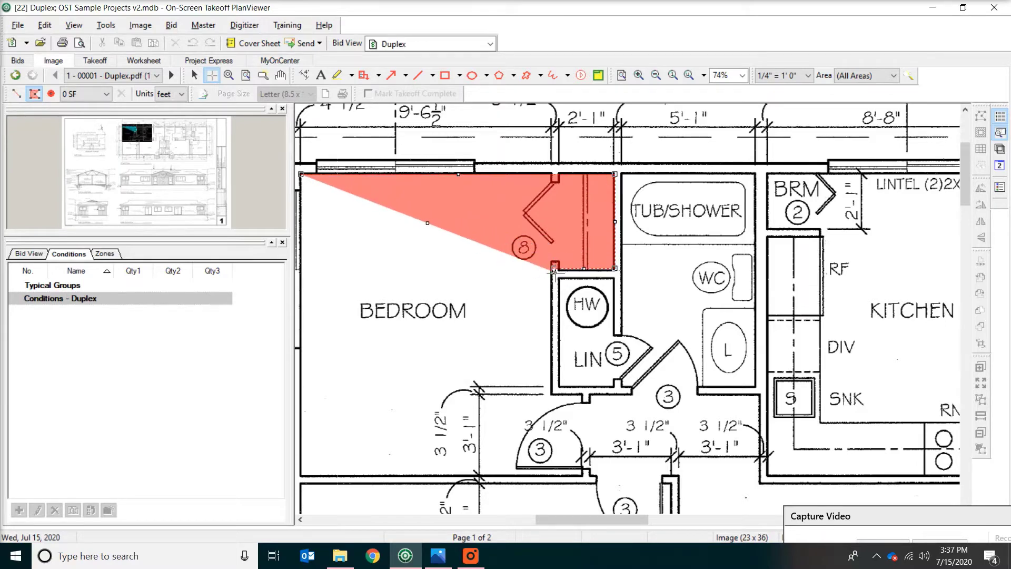
{"action": "left_click", "coordinate": [553, 391]}
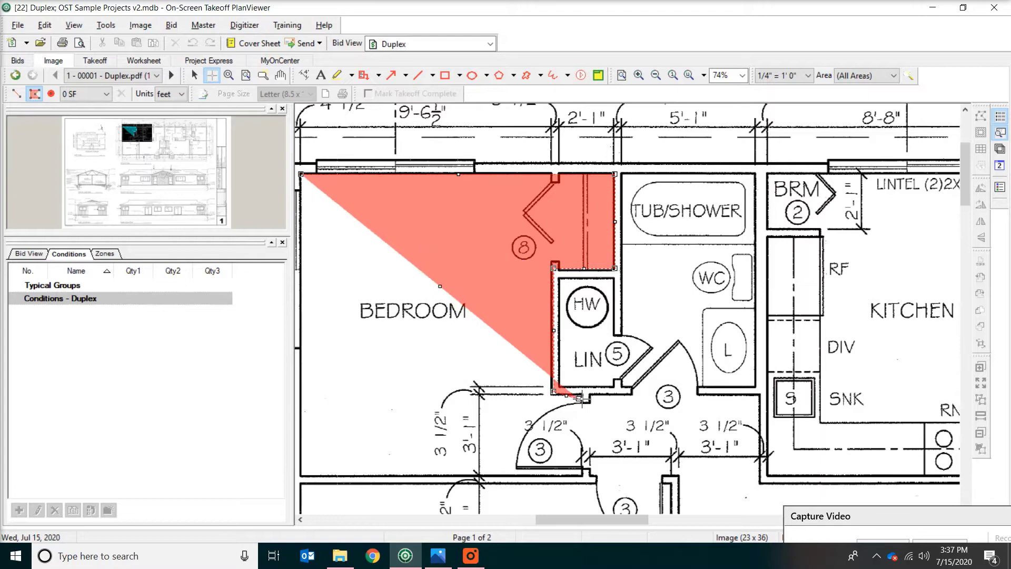
{"action": "left_click", "coordinate": [582, 399]}
{"action": "left_click", "coordinate": [581, 478]}
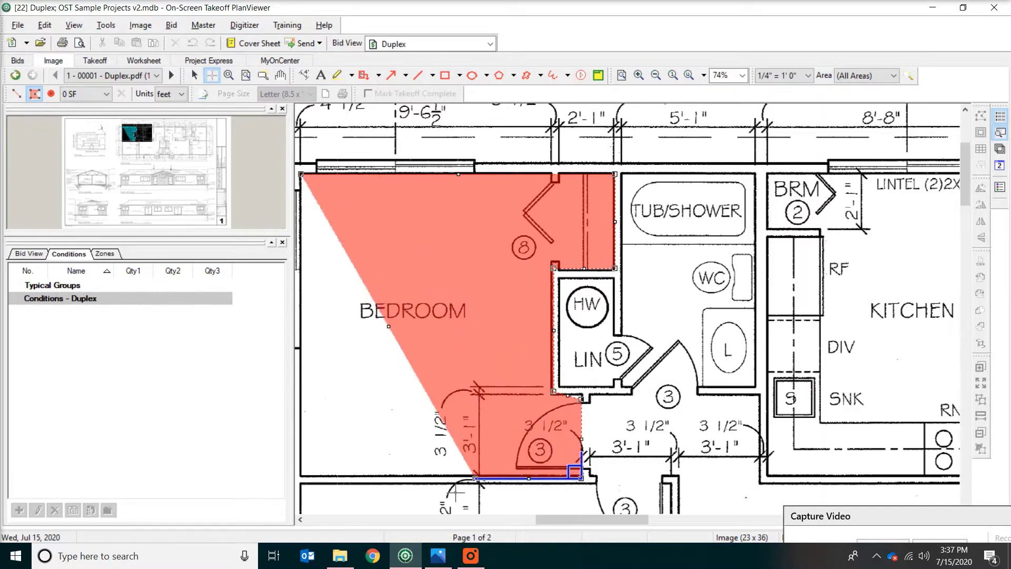
{"action": "left_click", "coordinate": [304, 478]}
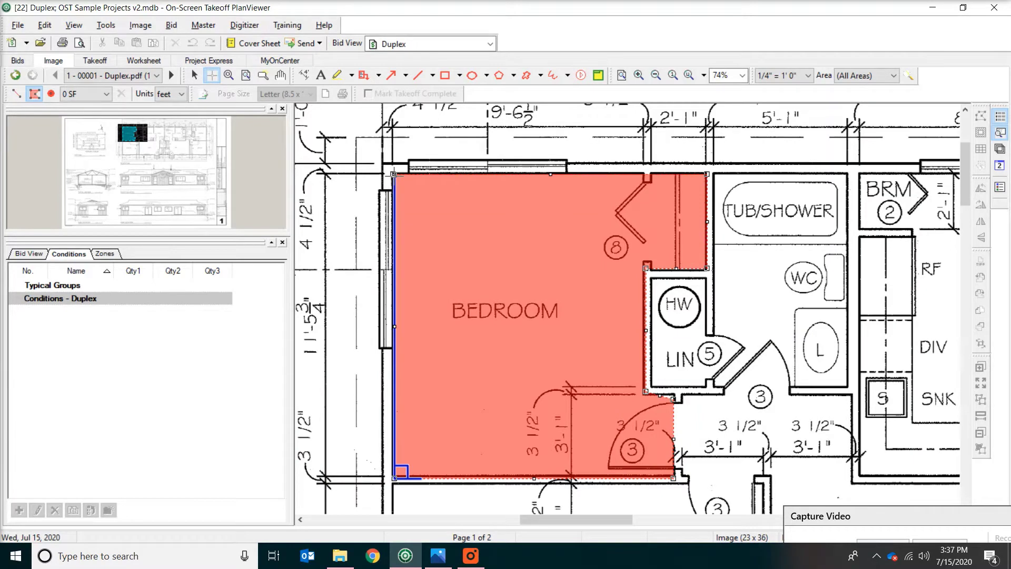
{"action": "left_click", "coordinate": [394, 172]}
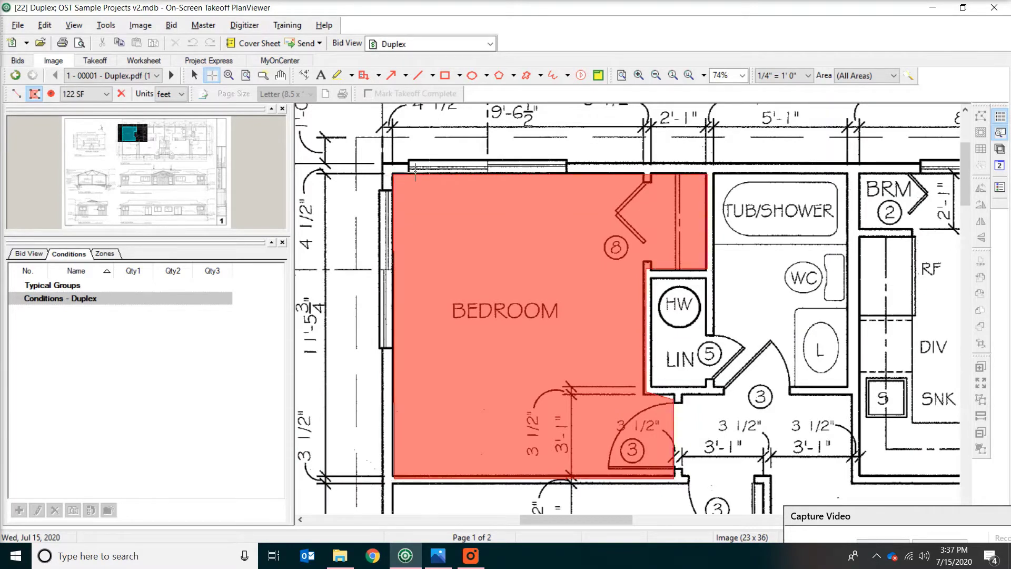
{"action": "mouse_move", "coordinate": [806, 514]}
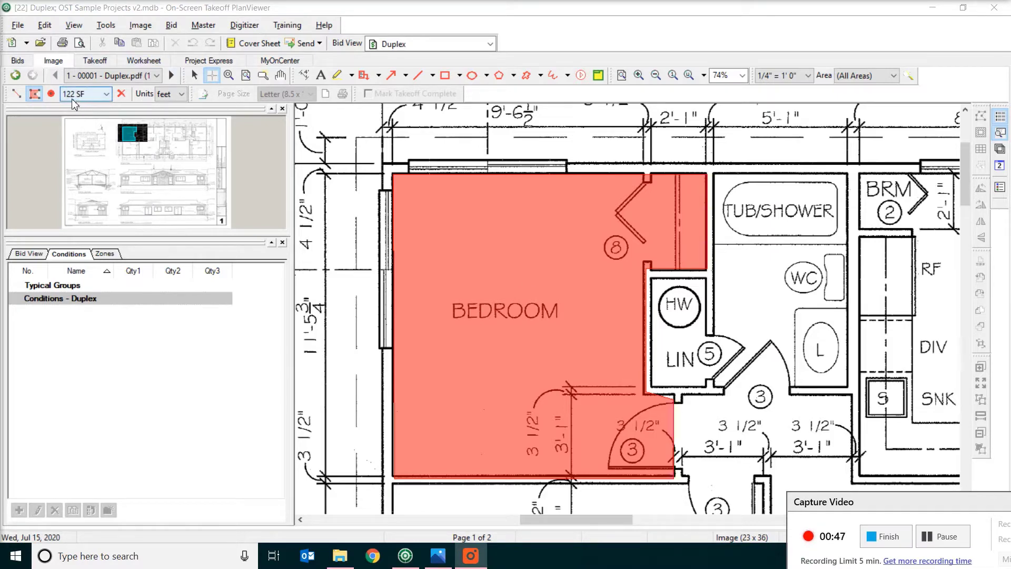
Step: Delete the bedroom area takeoff and zoom out three times to show the whole floor plan
{"action": "left_click", "coordinate": [121, 94]}
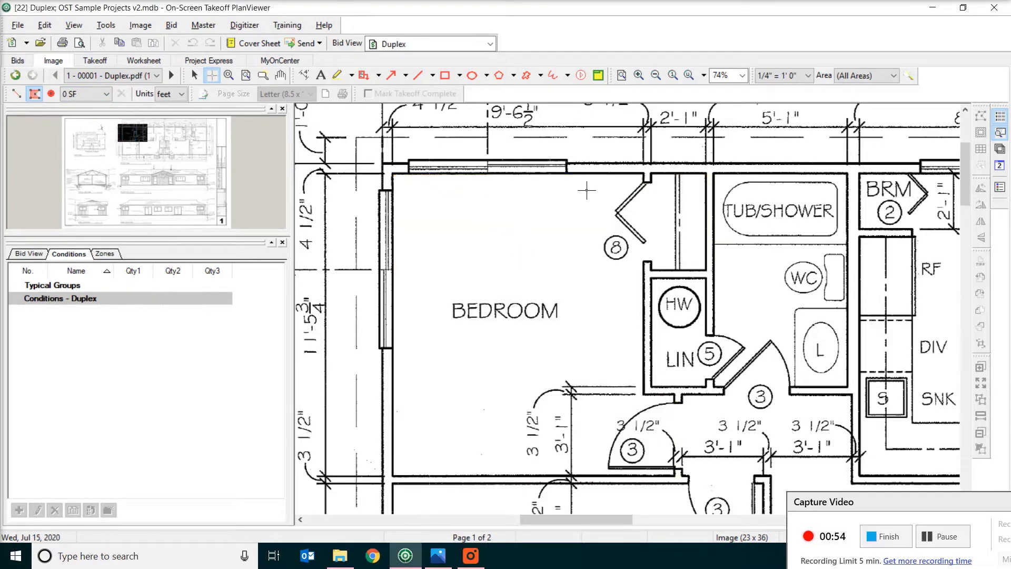
{"action": "left_click", "coordinate": [655, 76]}
{"action": "left_click", "coordinate": [656, 76]}
{"action": "left_click", "coordinate": [656, 75]}
{"action": "left_click", "coordinate": [656, 76]}
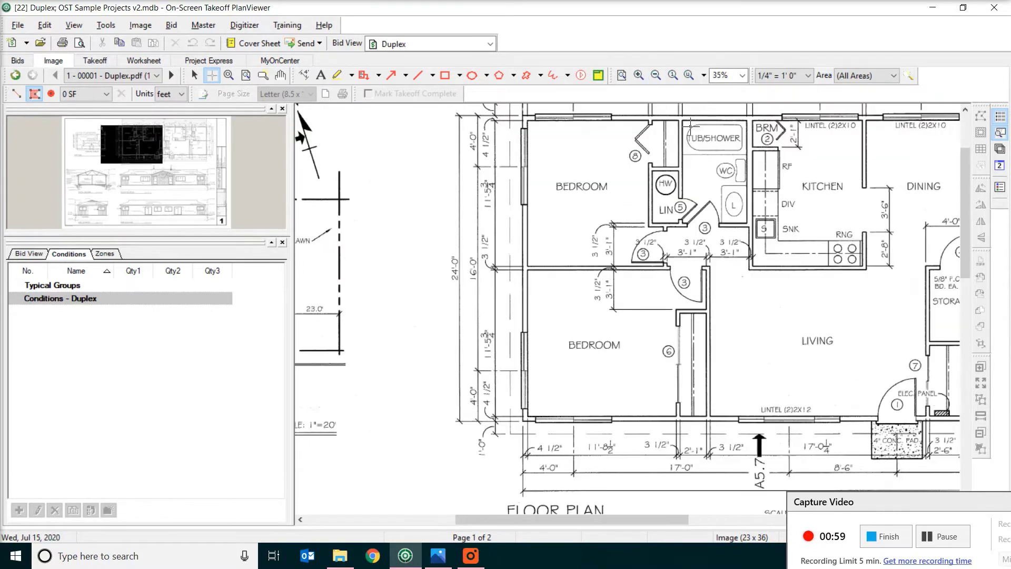
{"action": "left_click", "coordinate": [281, 75]}
Step: Pan the plan so the left unit fills the view and switch to length measuring
{"action": "left_click_drag", "start_coordinate": [634, 192], "coordinate": [421, 199]}
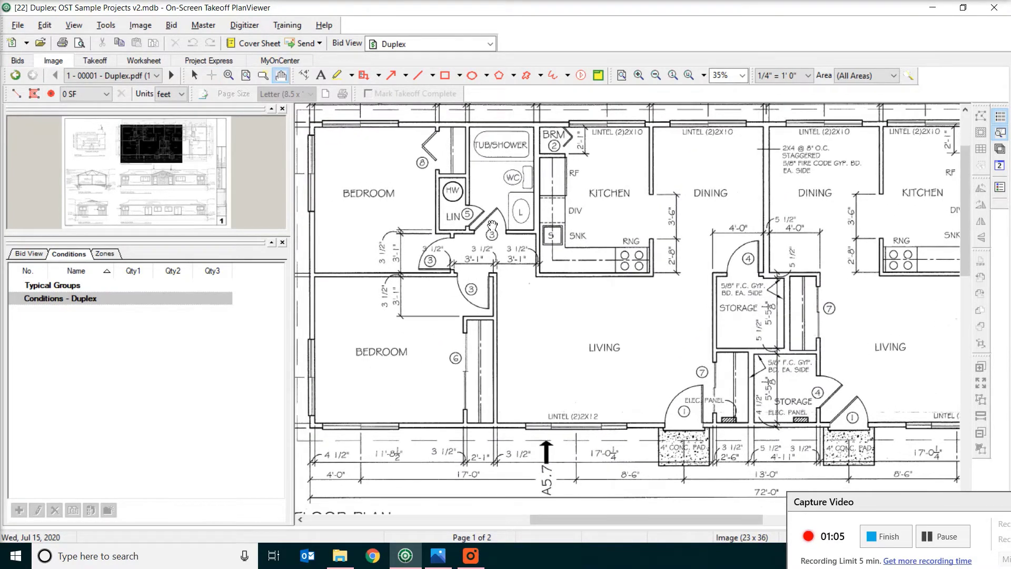
{"action": "left_click", "coordinate": [16, 96]}
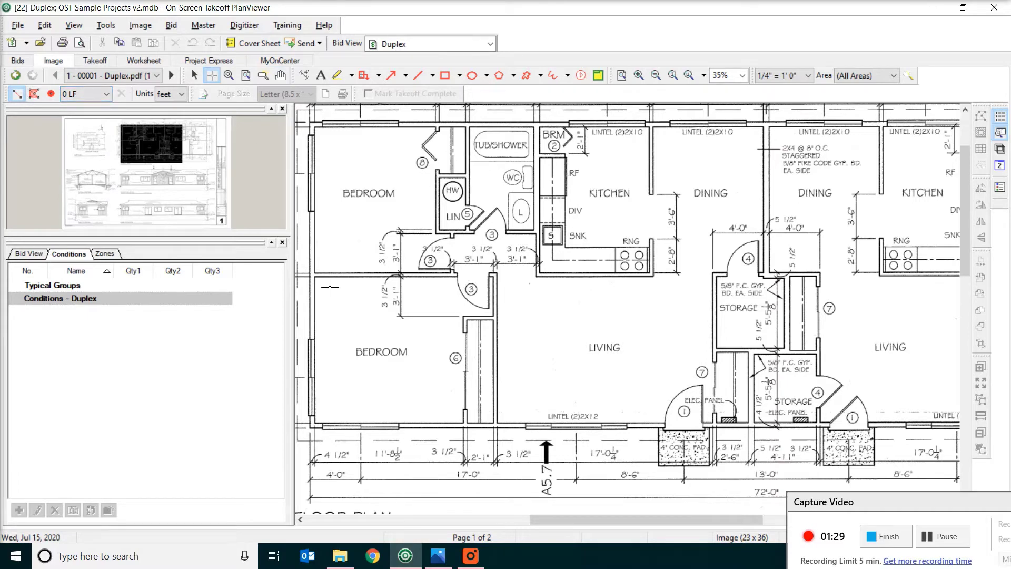
Step: Trace wall lines along the bedroom, closet, hallway, bathroom and kitchen lower walls
{"action": "left_click", "coordinate": [316, 275]}
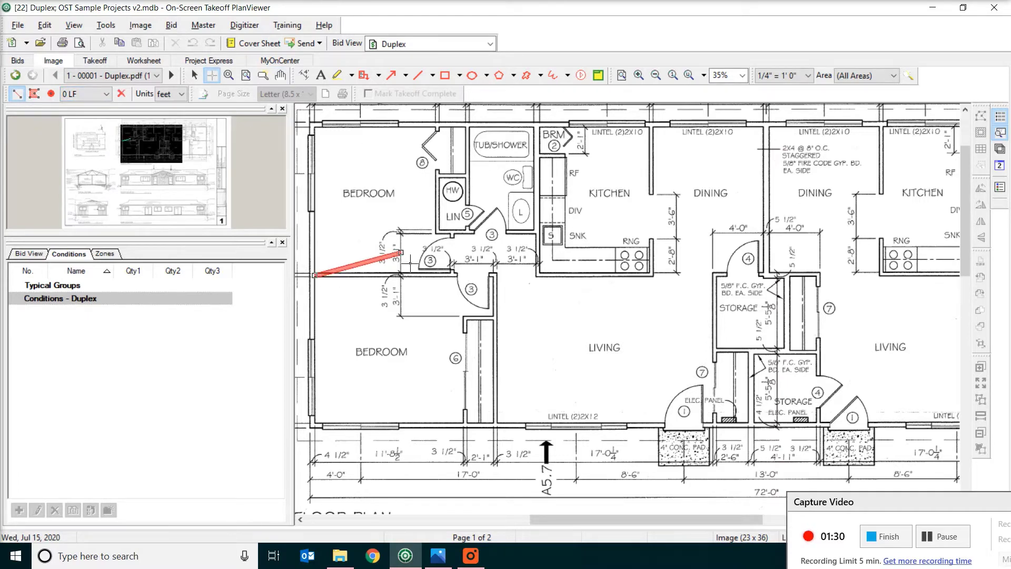
{"action": "left_click", "coordinate": [494, 275]}
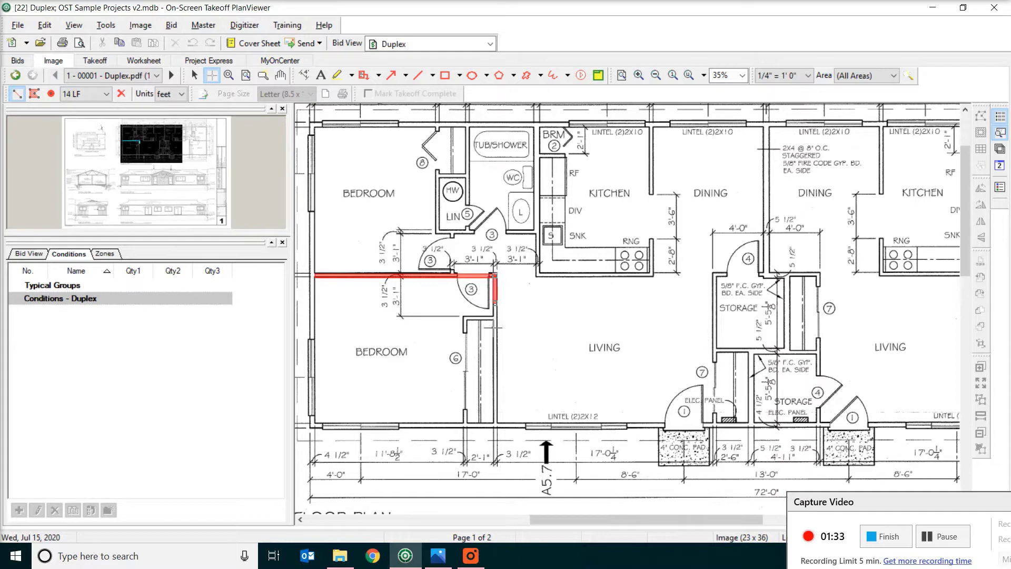
{"action": "left_click", "coordinate": [492, 421]}
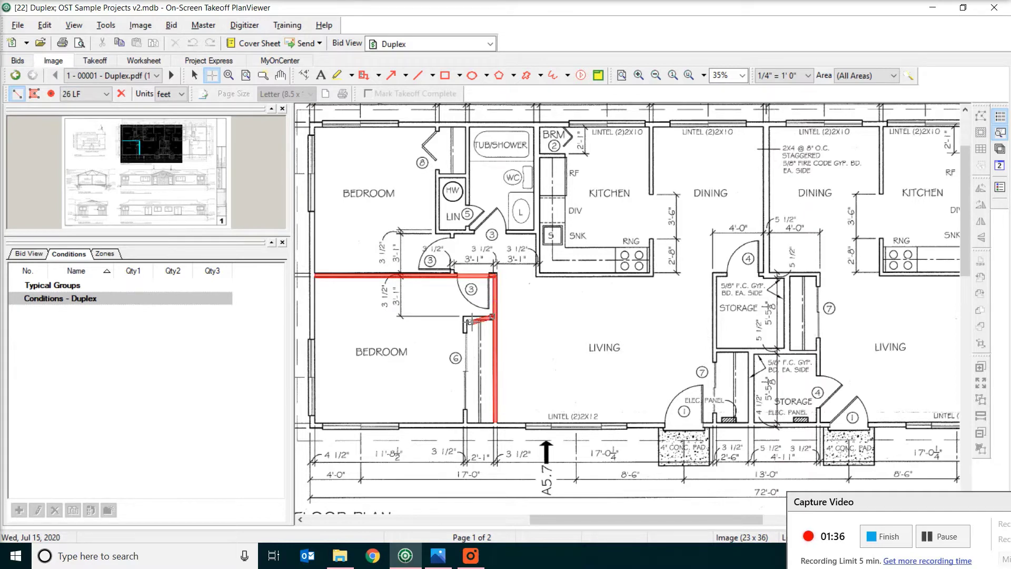
{"action": "left_click", "coordinate": [464, 422]}
{"action": "left_click", "coordinate": [433, 131]}
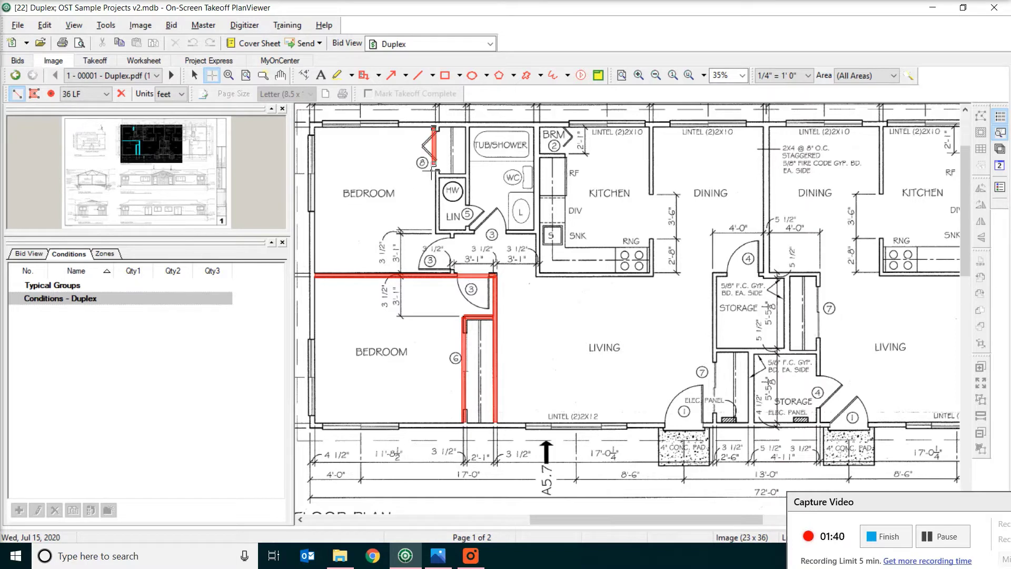
{"action": "left_click", "coordinate": [433, 233]}
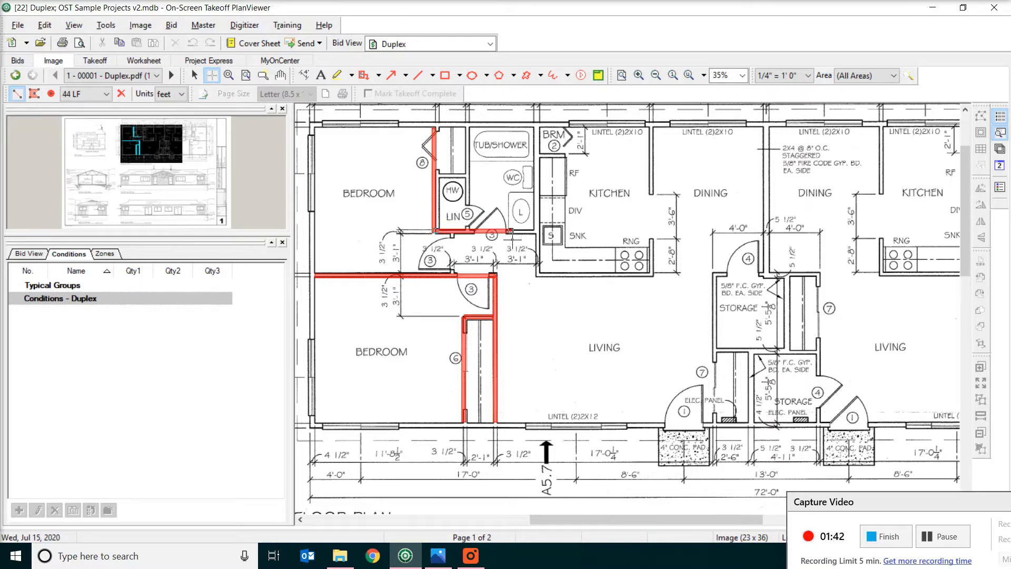
{"action": "left_click", "coordinate": [535, 231]}
{"action": "left_click", "coordinate": [538, 128]}
{"action": "left_click", "coordinate": [542, 277]}
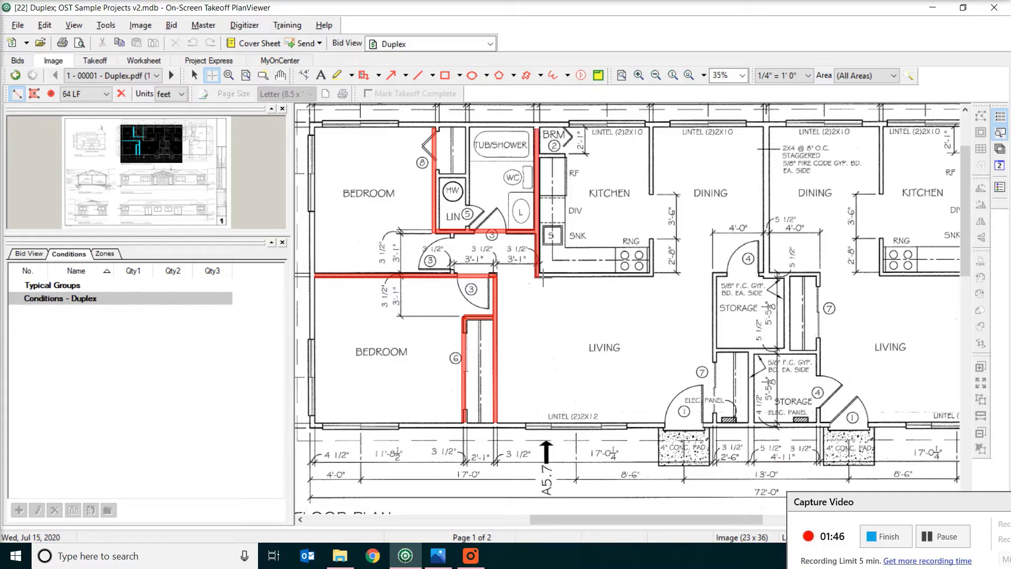
{"action": "left_click", "coordinate": [652, 278]}
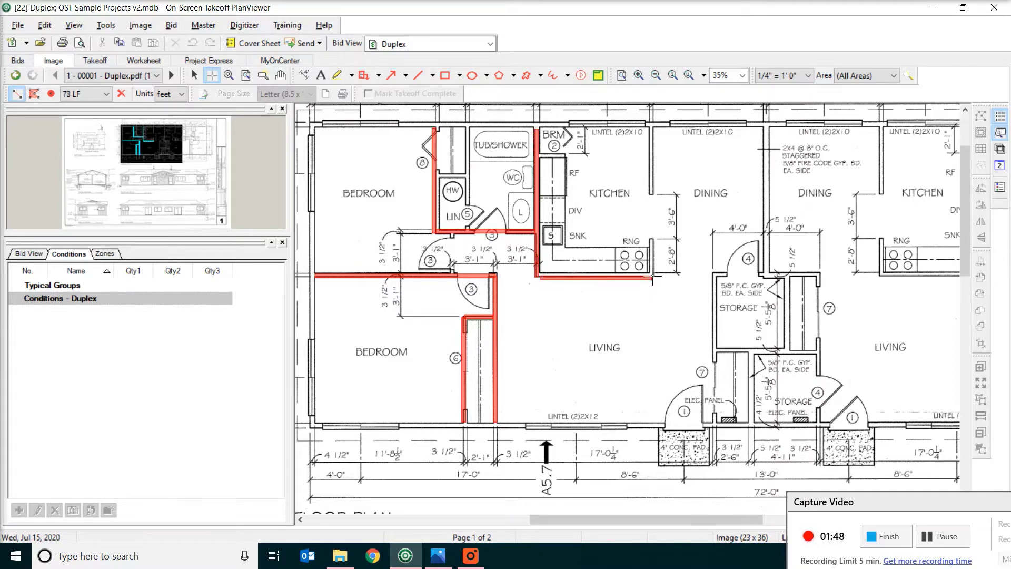
Step: Add the kitchen–dining, bathroom–closet, closet cross-walls and BRM walls, bringing the total to 99 LF
{"action": "left_click", "coordinate": [652, 128]}
{"action": "double_click", "coordinate": [652, 194]}
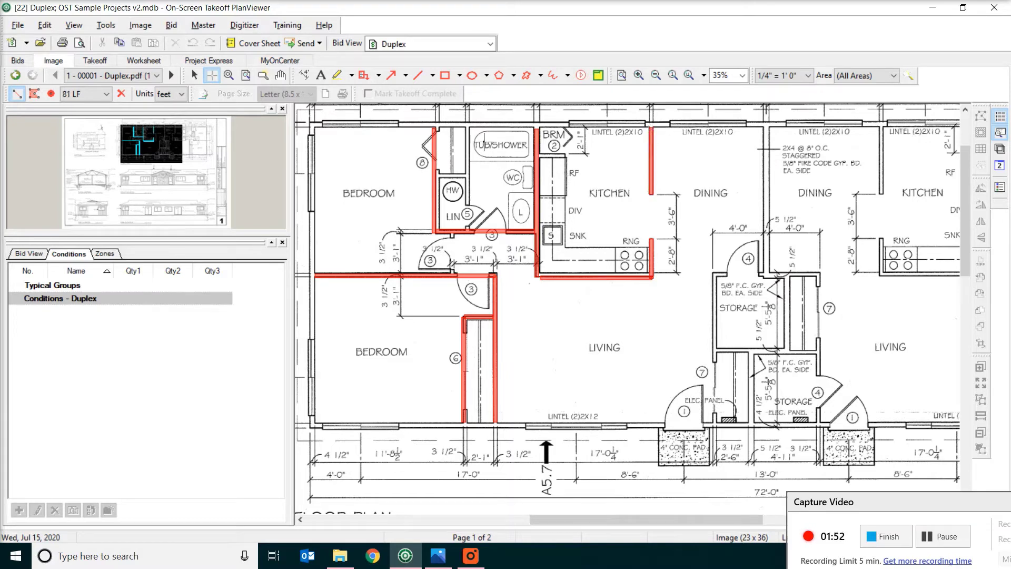
{"action": "left_click", "coordinate": [467, 130]}
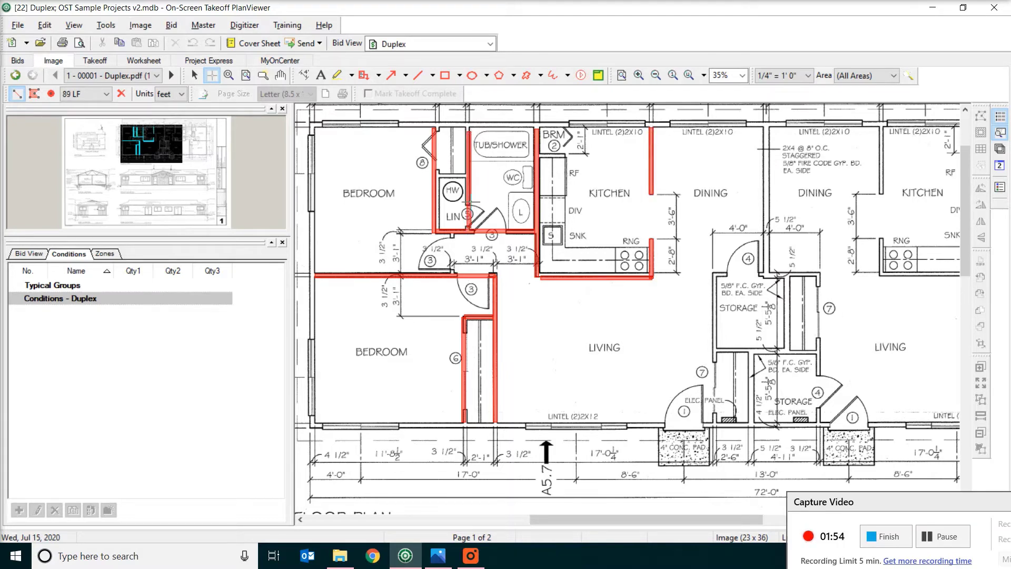
{"action": "left_click", "coordinate": [468, 177]}
{"action": "double_click", "coordinate": [437, 178]}
{"action": "left_click", "coordinate": [449, 233]}
{"action": "double_click", "coordinate": [452, 274]}
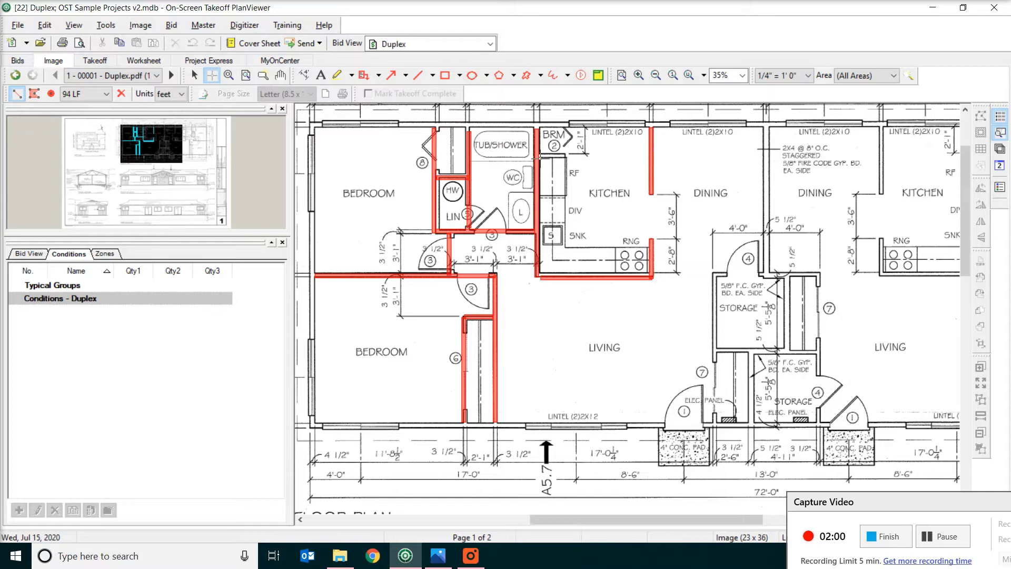
{"action": "left_click", "coordinate": [539, 157]}
{"action": "double_click", "coordinate": [565, 156]}
{"action": "left_click", "coordinate": [567, 124]}
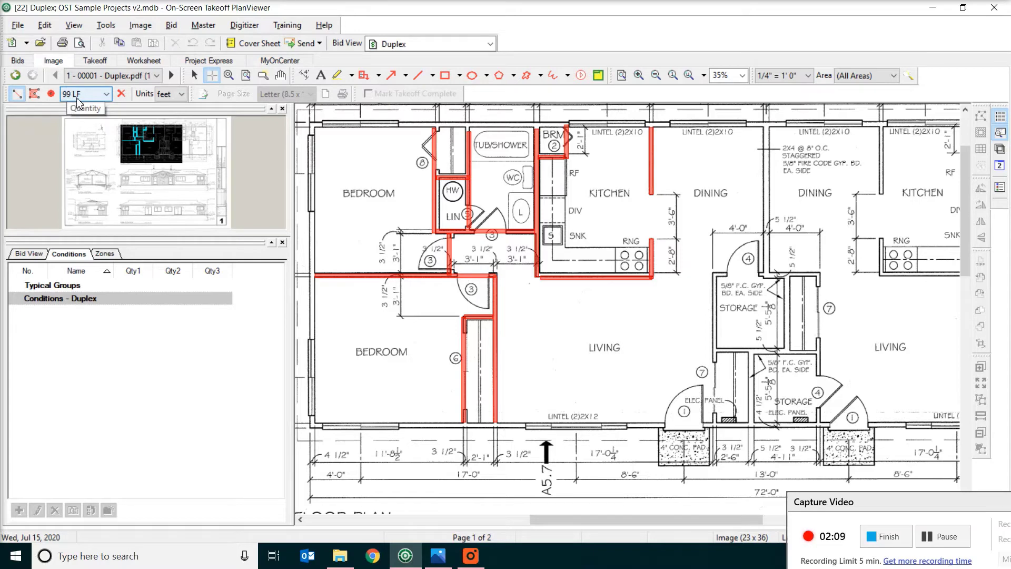
Step: Delete the interior wall length takeoff and pan over to the site plan
{"action": "left_click", "coordinate": [122, 94]}
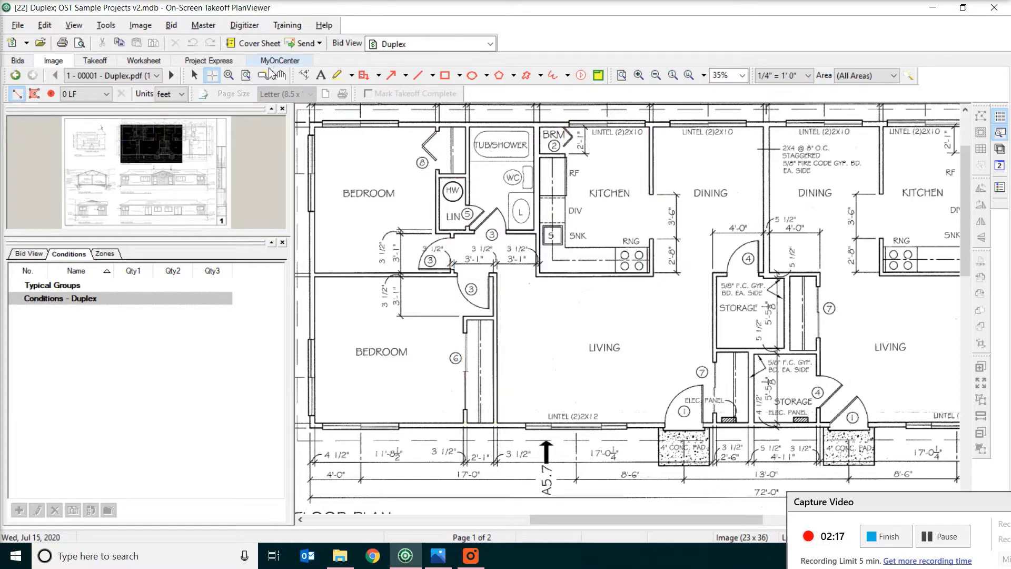
{"action": "left_click", "coordinate": [281, 75]}
{"action": "left_click_drag", "start_coordinate": [417, 298], "coordinate": [716, 305]}
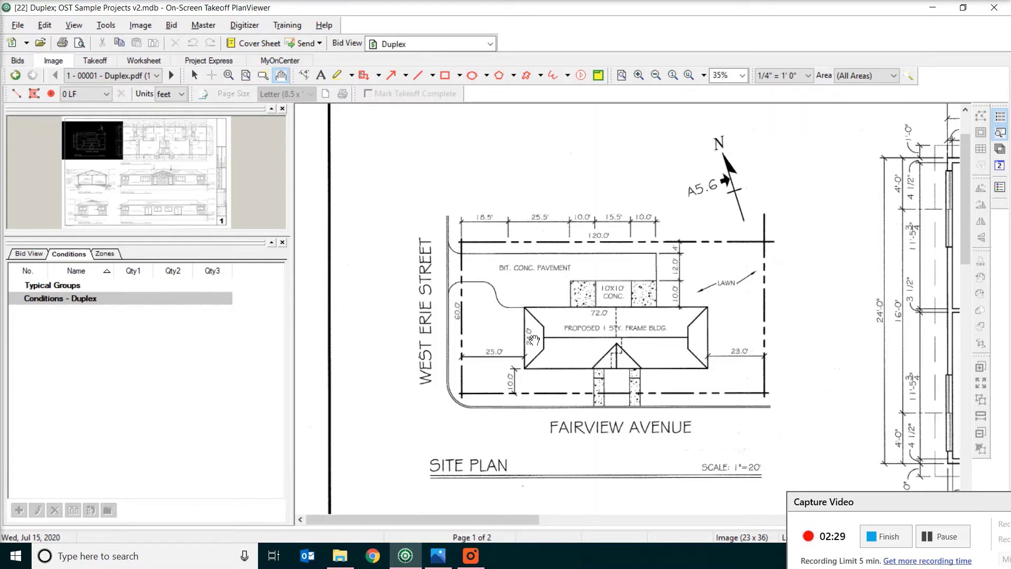
Step: Switch to area measuring and set the site plan scale to 1" = 20' 0"
{"action": "left_click", "coordinate": [34, 98]}
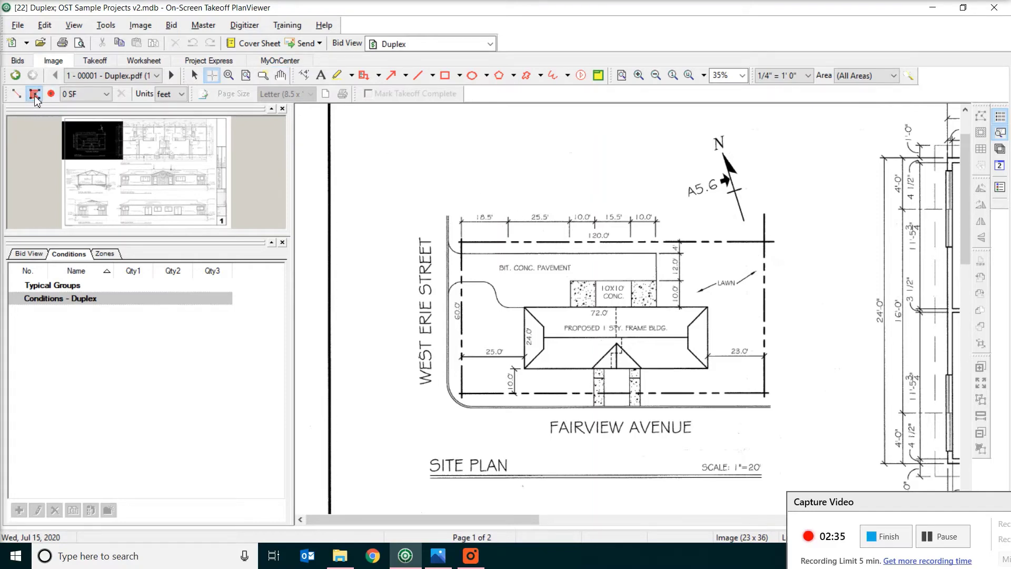
{"action": "left_click", "coordinate": [808, 76]}
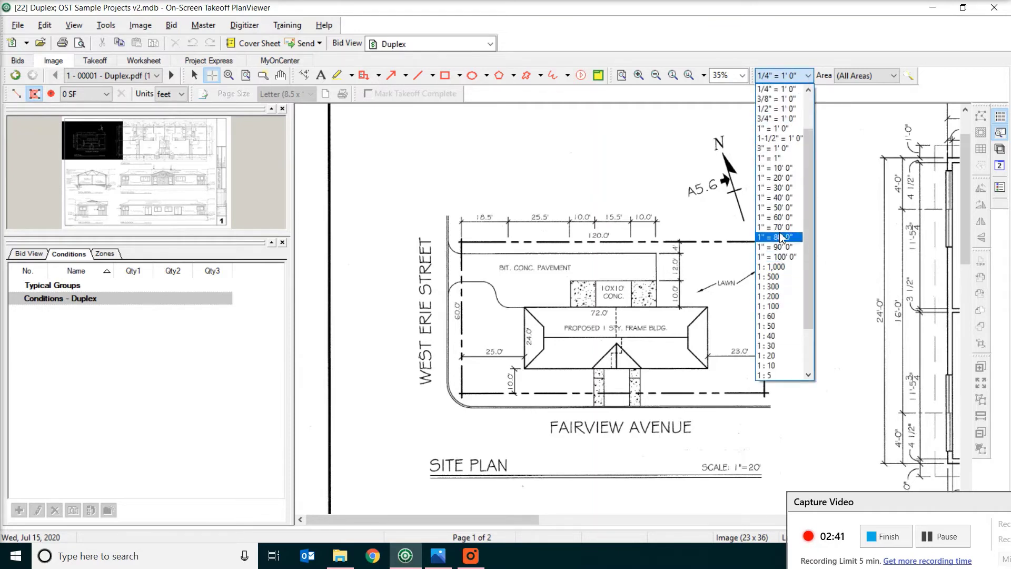
{"action": "left_click", "coordinate": [777, 178]}
Step: Zoom in four times and pan to the pavement and proposed building, dismissing a Shift key picture
{"action": "left_click", "coordinate": [638, 76]}
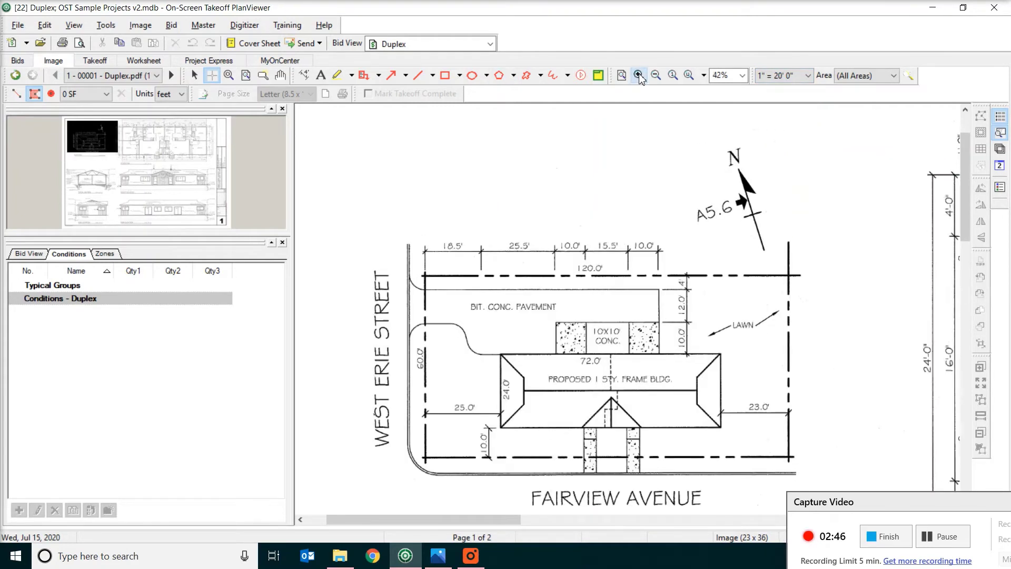
{"action": "left_click", "coordinate": [638, 75]}
{"action": "left_click", "coordinate": [638, 75]}
{"action": "left_click", "coordinate": [638, 75]}
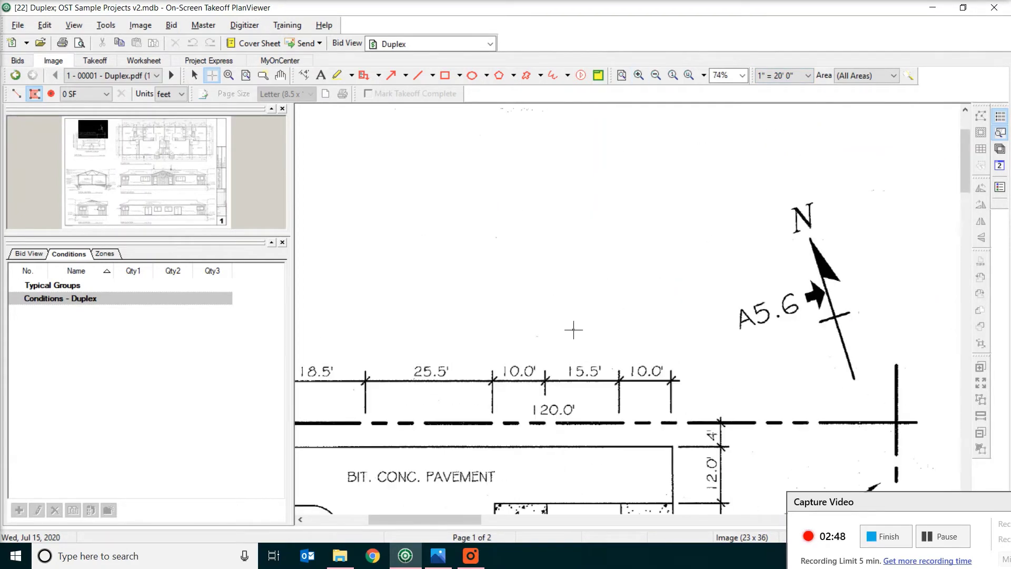
{"action": "left_click", "coordinate": [280, 75]}
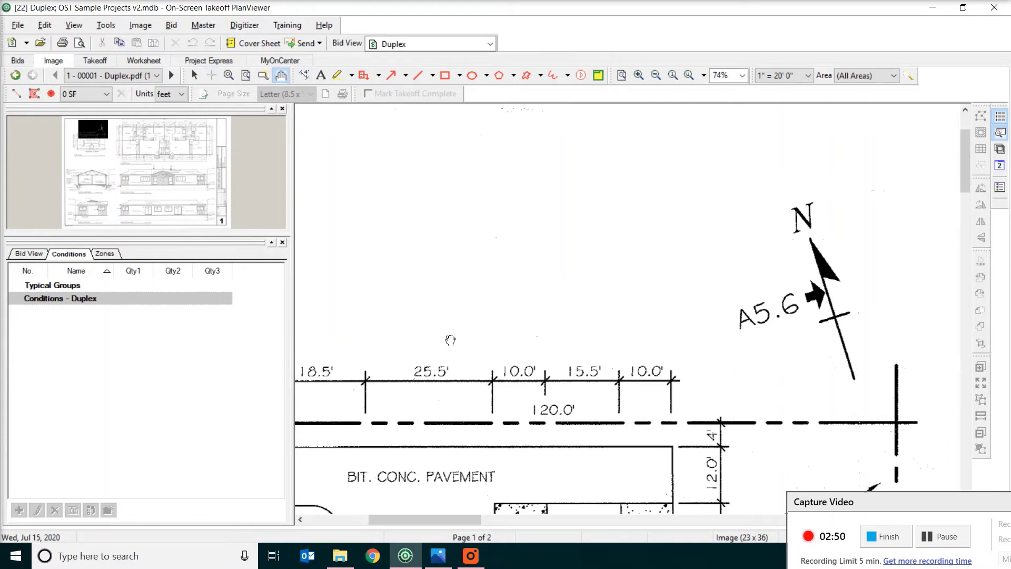
{"action": "left_click_drag", "start_coordinate": [450, 339], "coordinate": [576, 189]}
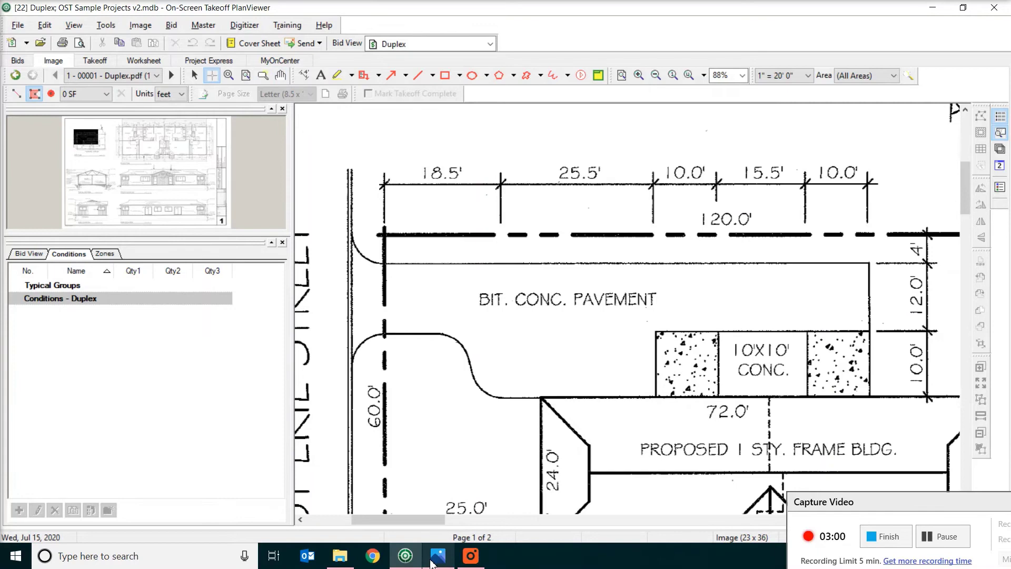
{"action": "left_click", "coordinate": [438, 556]}
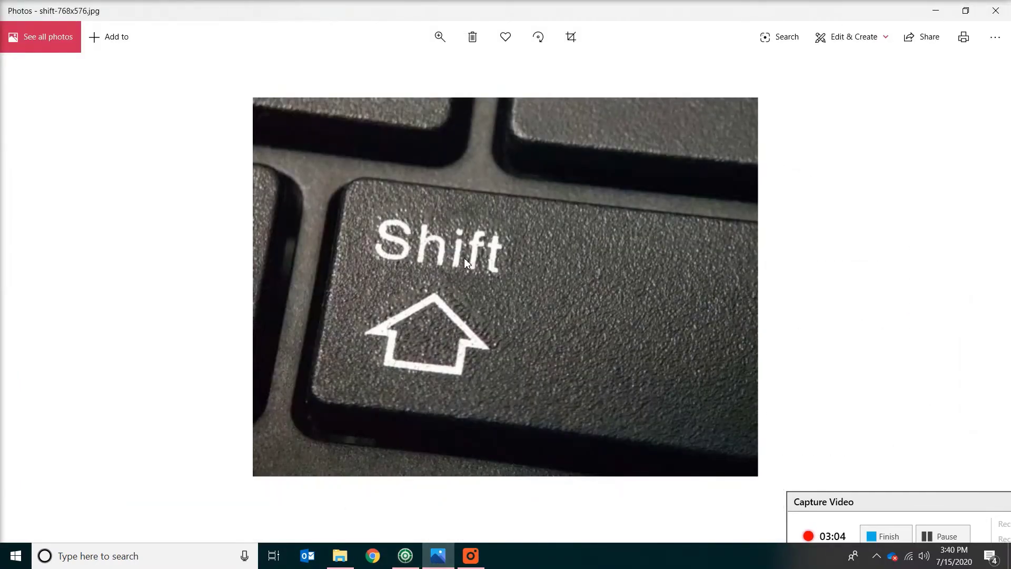
{"action": "left_click", "coordinate": [995, 9]}
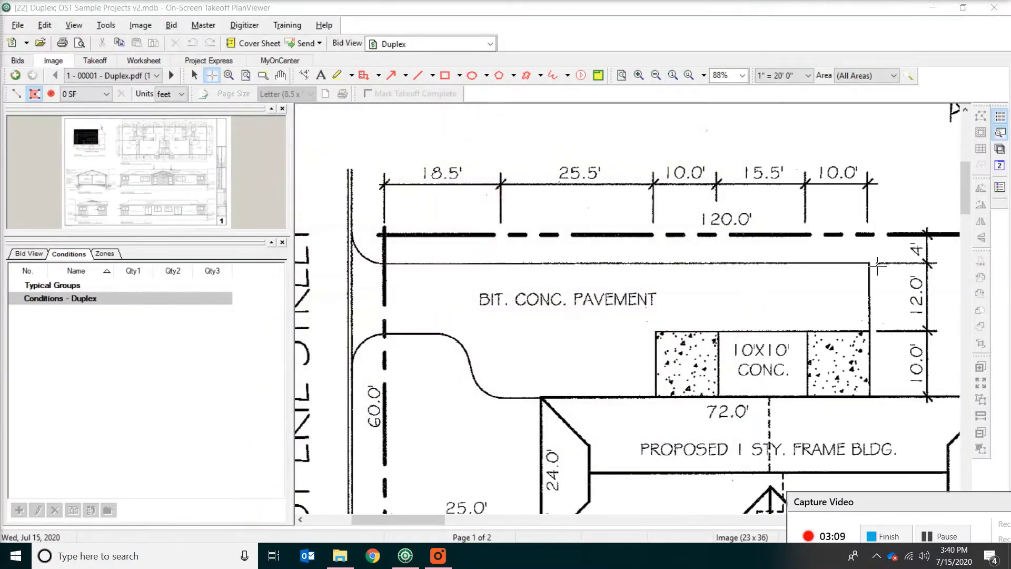
Step: Draw two area polygons over the pavement and drag vertices to follow the curb, totalling 1,209 SF
{"action": "left_click", "coordinate": [868, 262]}
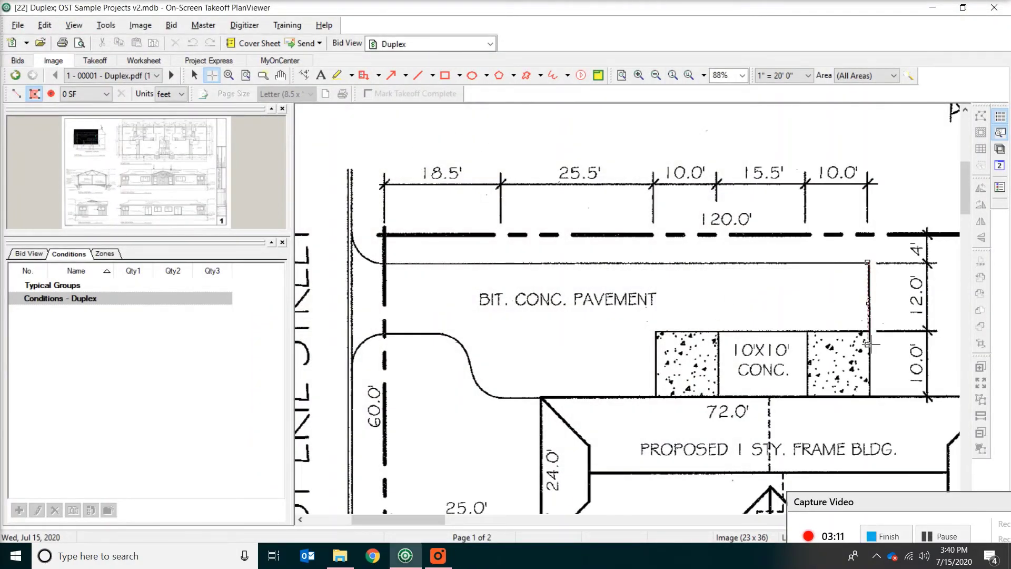
{"action": "left_click", "coordinate": [868, 332]}
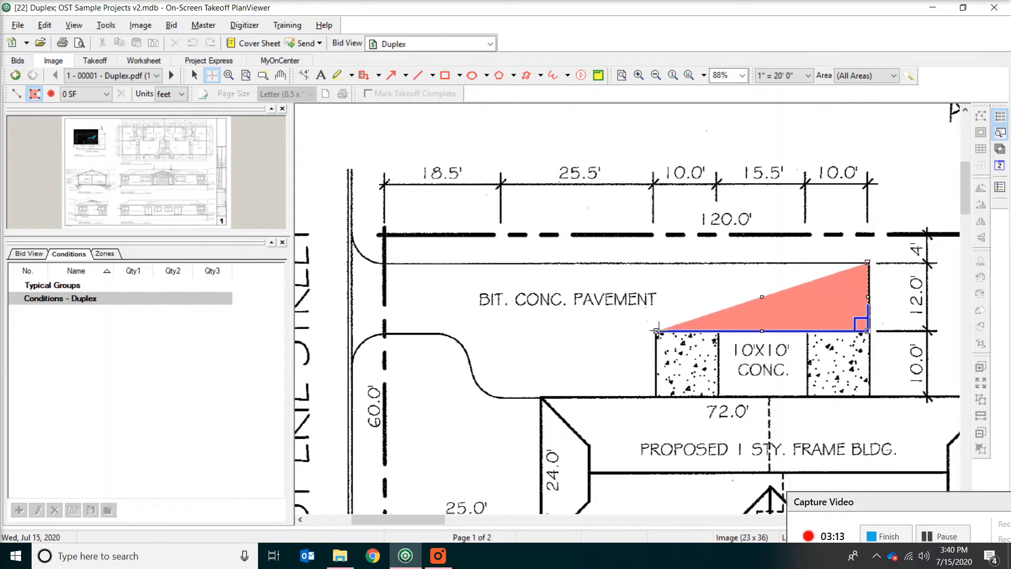
{"action": "double_click", "coordinate": [657, 331]}
{"action": "left_click", "coordinate": [656, 331]}
{"action": "left_click", "coordinate": [657, 397]}
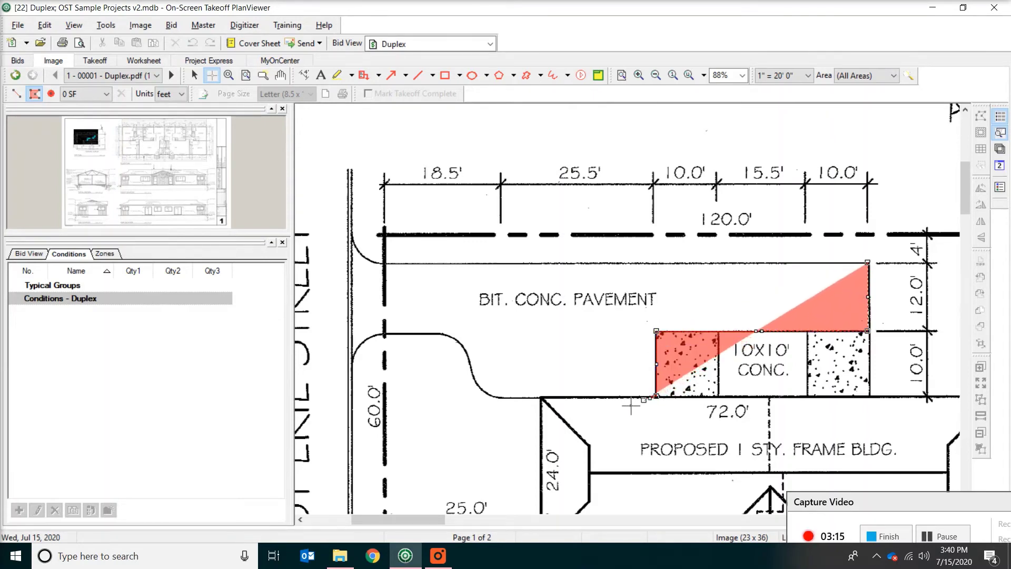
{"action": "double_click", "coordinate": [495, 397]}
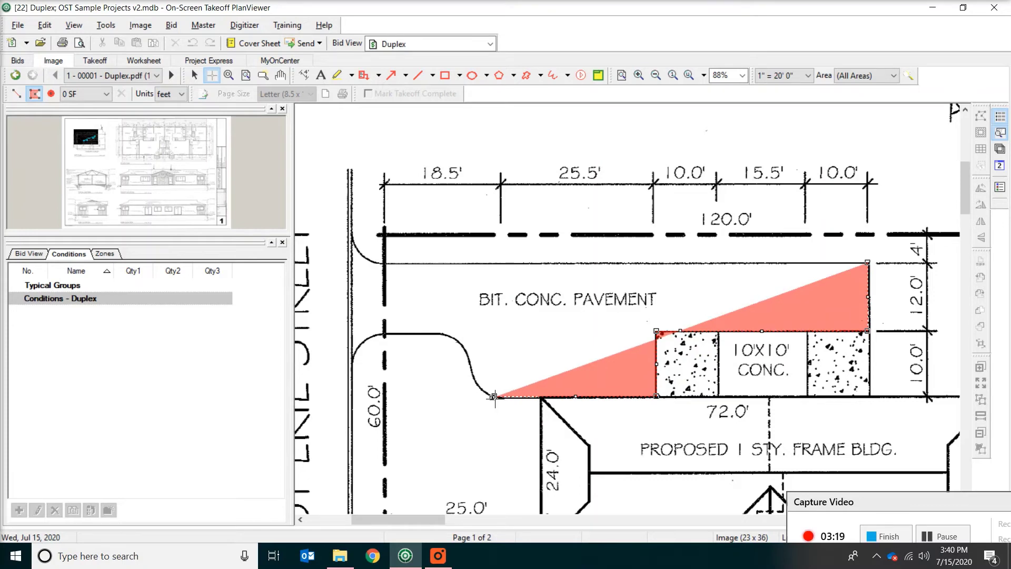
{"action": "mouse_move", "coordinate": [495, 397]}
{"action": "left_mouse_down"}
{"action": "mouse_move", "coordinate": [466, 345]}
{"action": "mouse_move", "coordinate": [444, 332]}
{"action": "mouse_move", "coordinate": [380, 334]}
{"action": "mouse_move", "coordinate": [350, 362]}
{"action": "mouse_move", "coordinate": [352, 245]}
{"action": "mouse_move", "coordinate": [347, 352]}
{"action": "mouse_move", "coordinate": [364, 342]}
{"action": "mouse_move", "coordinate": [352, 361]}
{"action": "mouse_move", "coordinate": [357, 244]}
{"action": "left_mouse_up"}
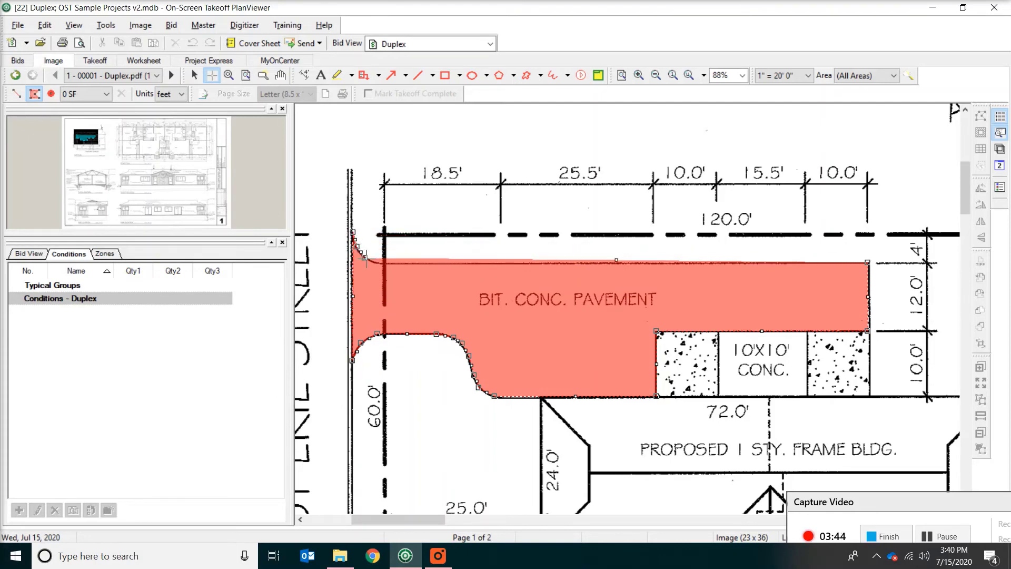
{"action": "left_click_drag", "start_coordinate": [616, 260], "coordinate": [869, 260]}
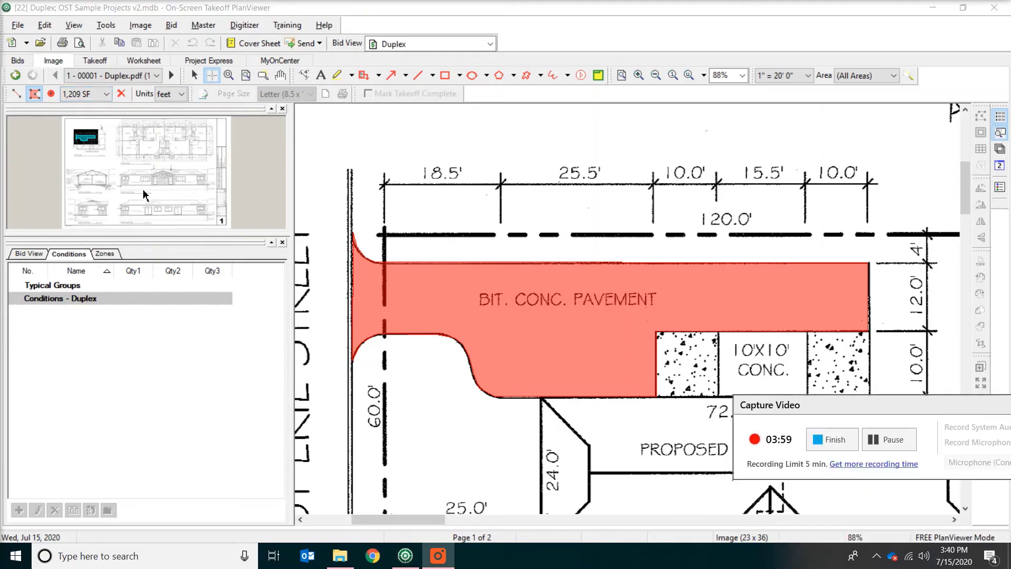
Step: Change the quantity units to metres so the pavement reads 112 m²
{"action": "left_click", "coordinate": [171, 93]}
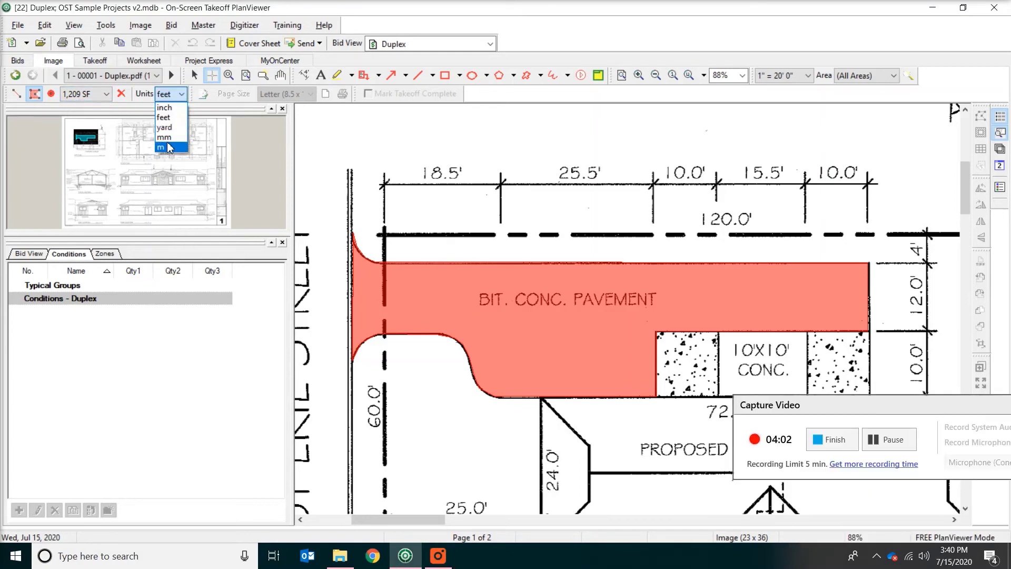
{"action": "left_click", "coordinate": [170, 147]}
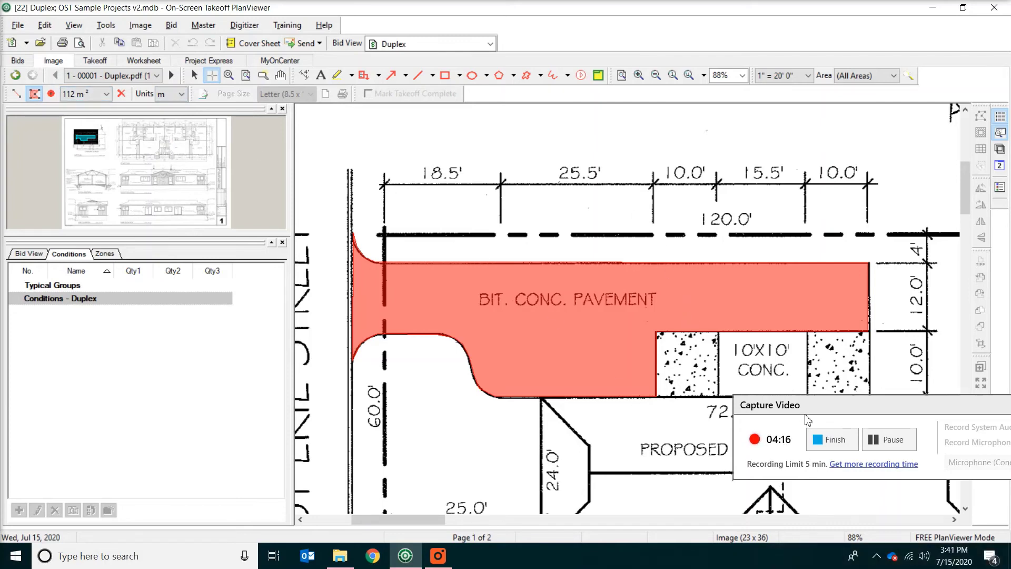
{"action": "left_click_drag", "start_coordinate": [804, 412], "coordinate": [823, 486]}
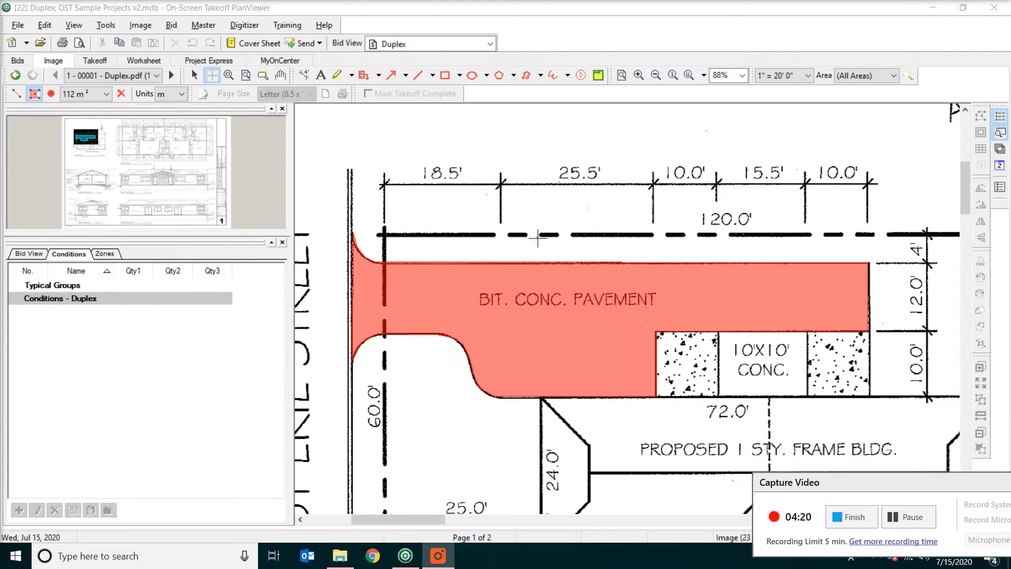
Step: Open Help > About On-Screen Takeoff PlanViewer to view version 3.97.2.2
{"action": "left_click", "coordinate": [322, 26]}
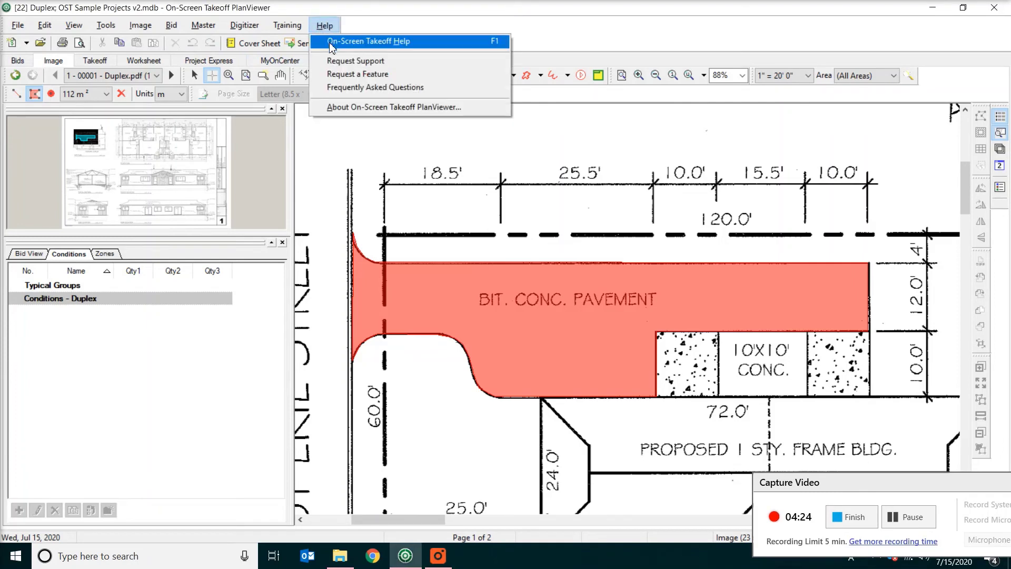
{"action": "left_click", "coordinate": [363, 108]}
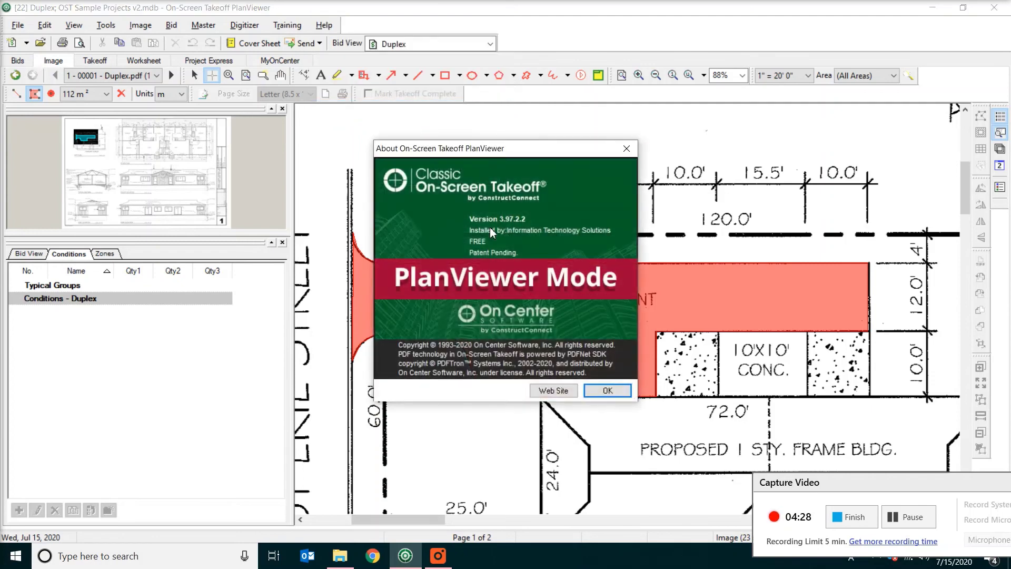
Step: Reach On Center's On-Demand Training page for On-Screen Takeoff via Support, and browse the video categories
{"action": "left_click", "coordinate": [551, 390]}
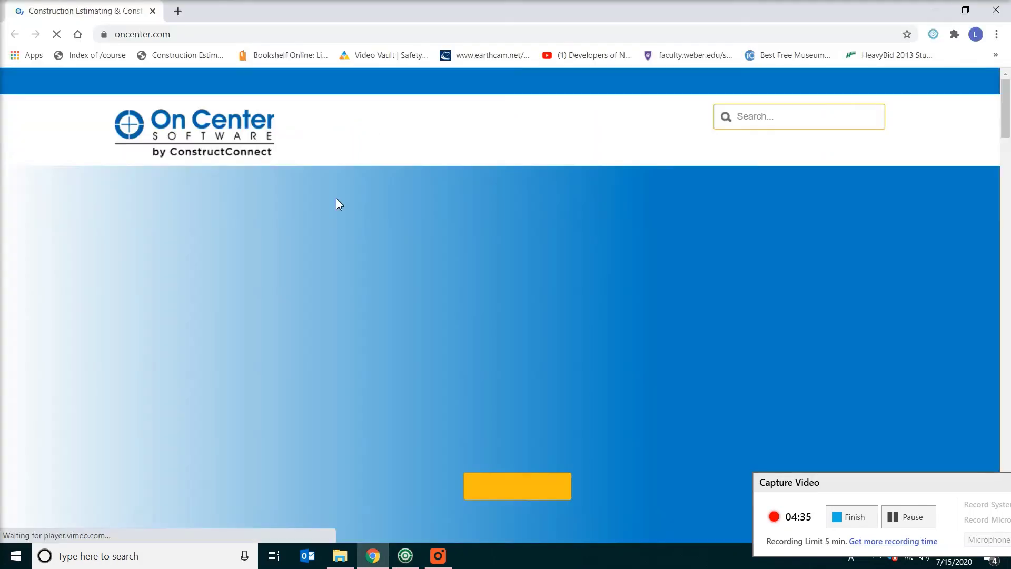
{"action": "mouse_move", "coordinate": [761, 151]}
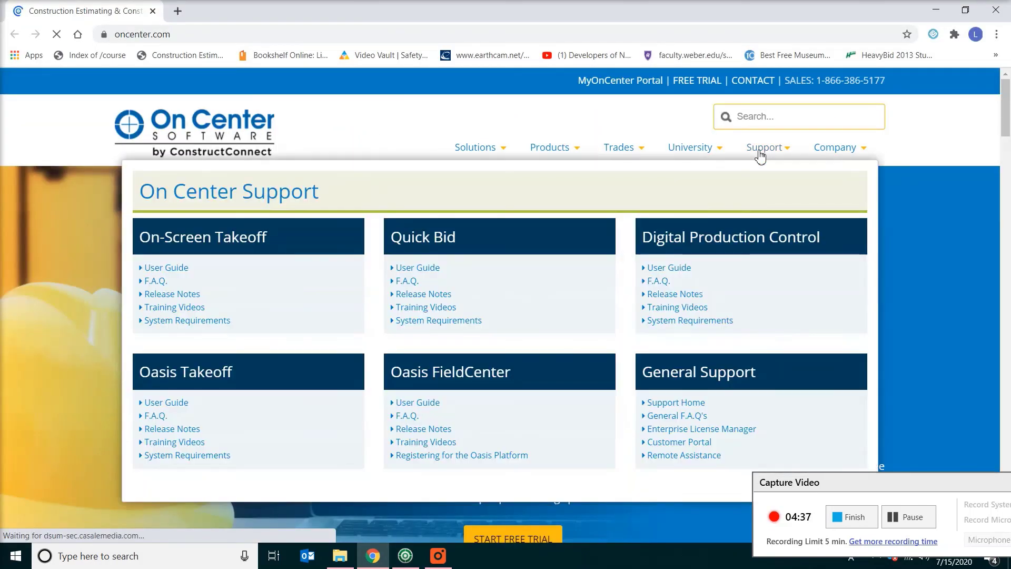
{"action": "left_click", "coordinate": [173, 308]}
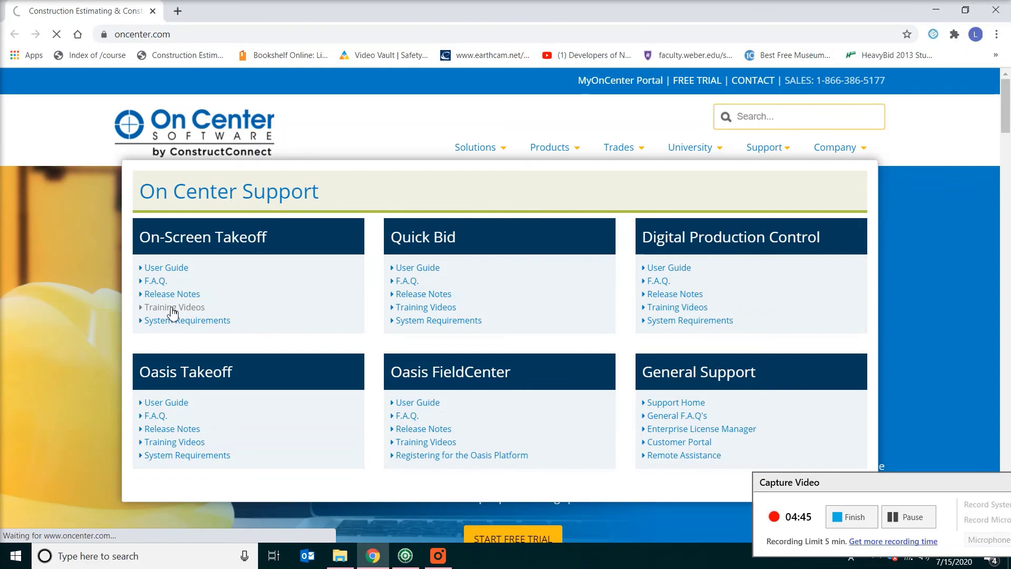
{"action": "scroll", "coordinate": [316, 347], "scroll_direction": "down", "scroll_amount": 20}
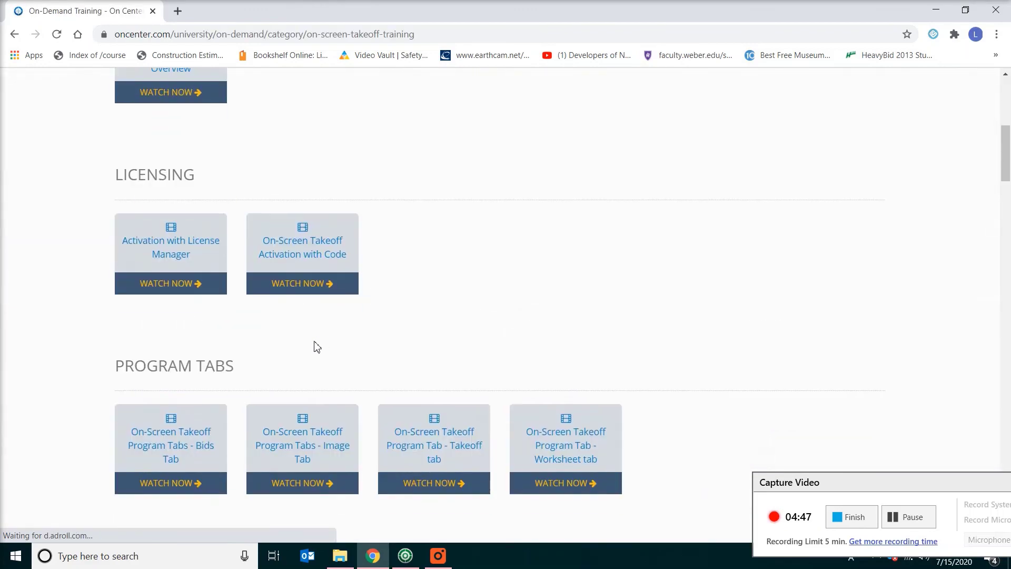
{"action": "scroll", "coordinate": [316, 348], "scroll_direction": "down", "scroll_amount": 20}
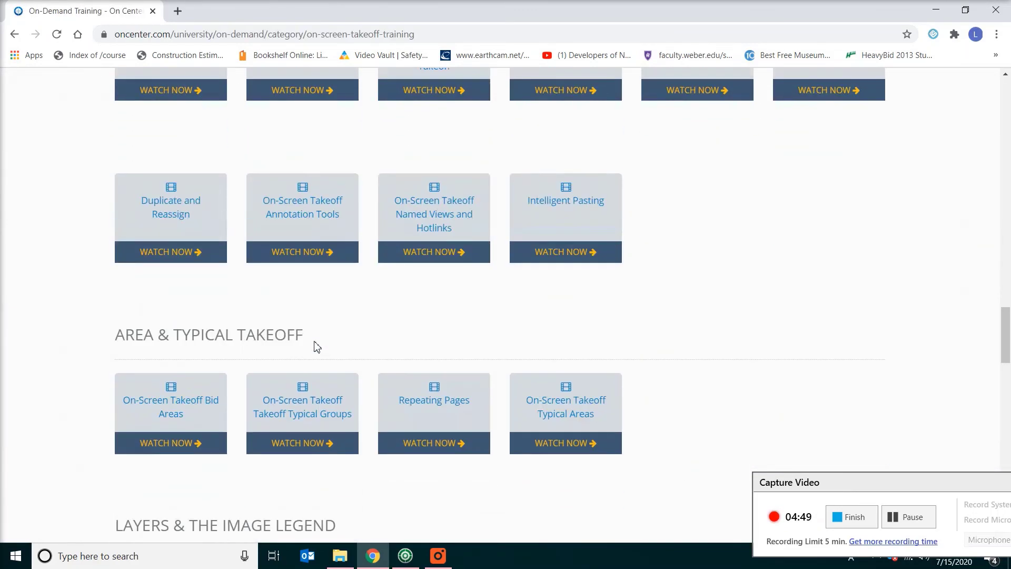
{"action": "scroll", "coordinate": [316, 347], "scroll_direction": "down", "scroll_amount": 2}
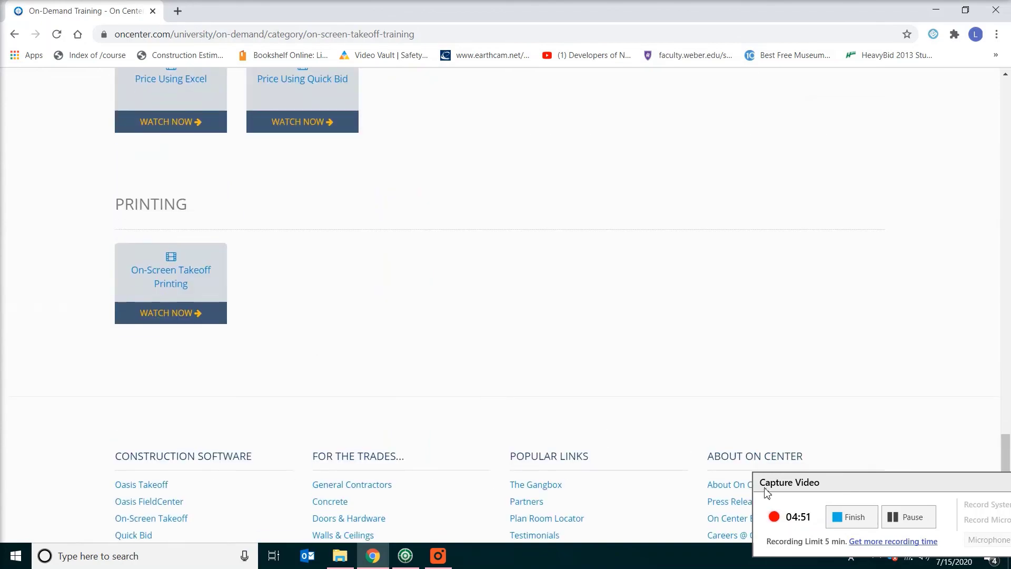